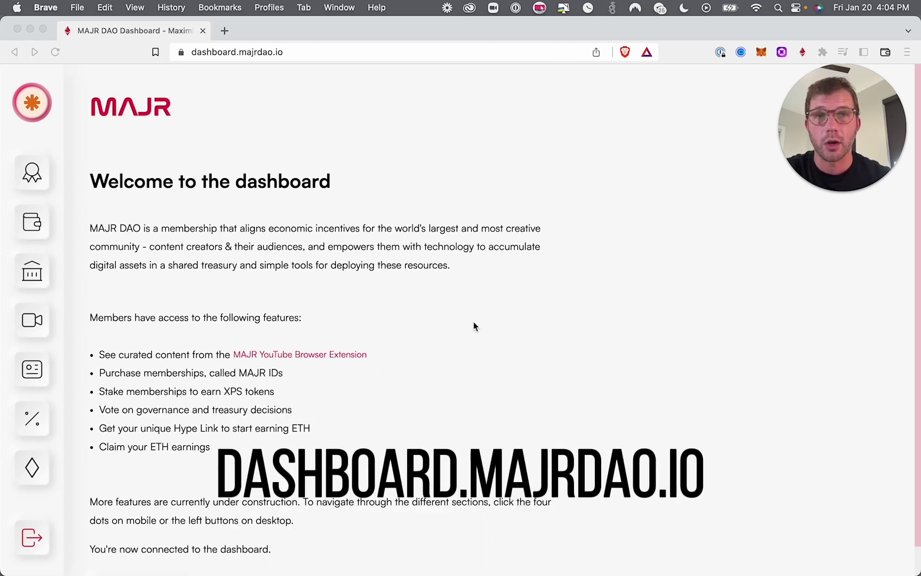
# Show the Treasury's Membership card: 1,605 IDs, 613 staked, 791 White, 567 Red, 247 Black
pyautogui.scroll(-1, 458, 363)
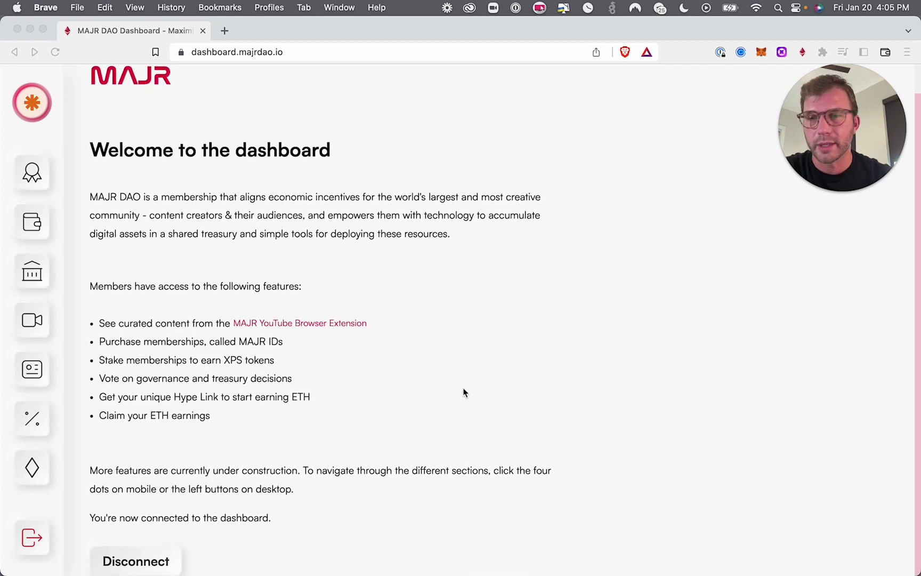
pyautogui.scroll(2, 464, 392)
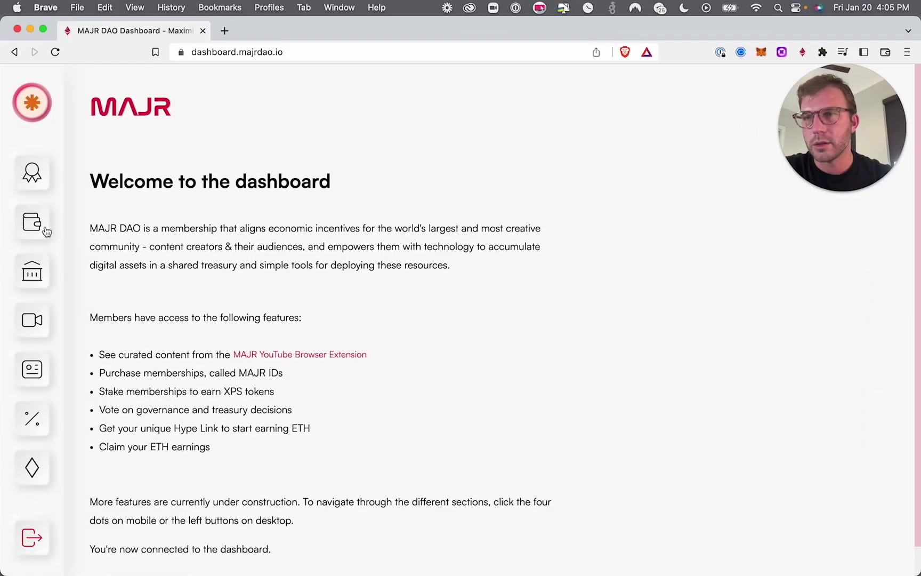
pyautogui.click(33, 226)
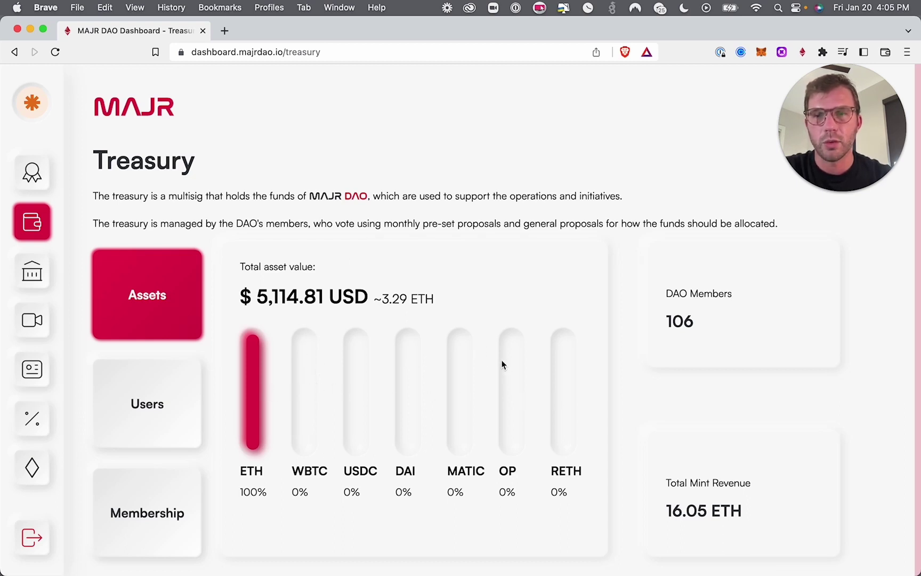
pyautogui.click(180, 396)
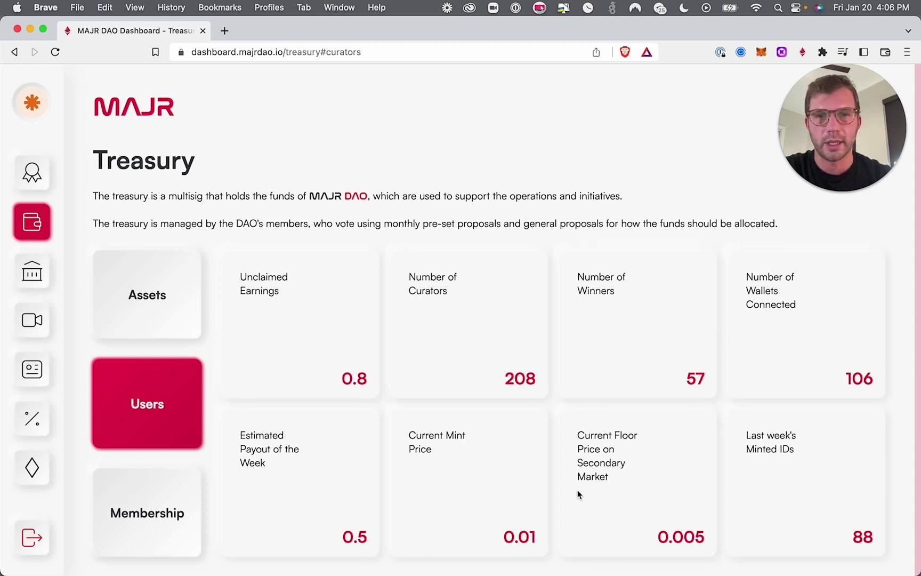
pyautogui.click(162, 531)
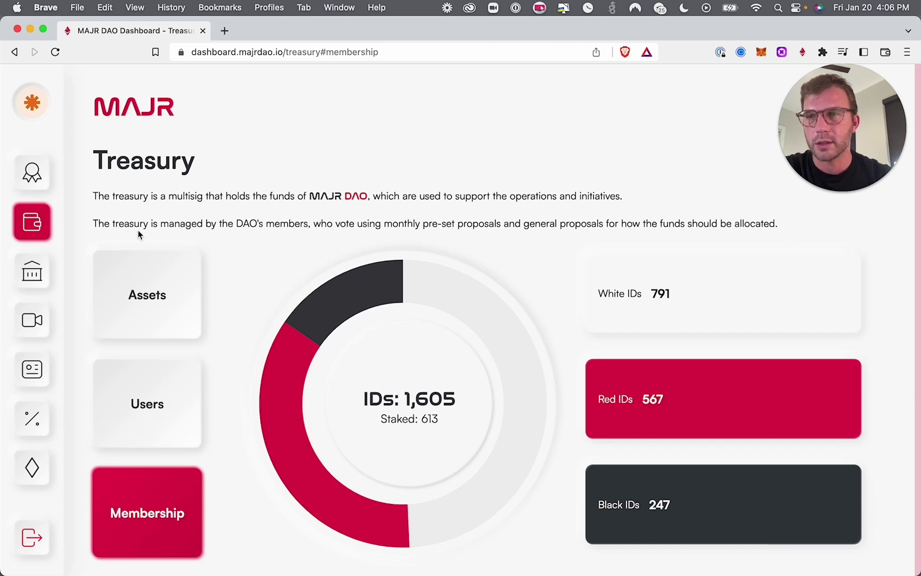
# View the Governance page: voting period 2/13/23, status Not active, 106 members, six decision categories
pyautogui.click(33, 277)
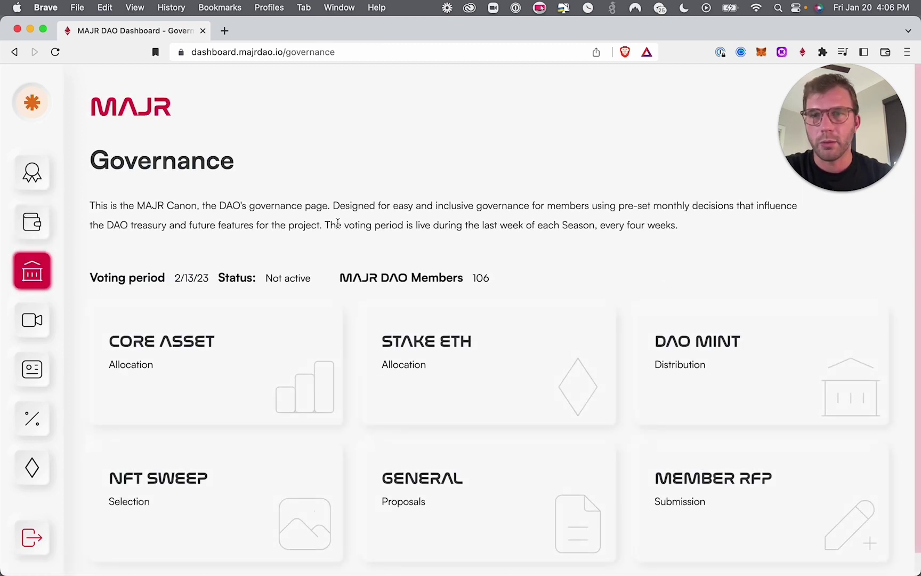
pyautogui.scroll(-1, 336, 226)
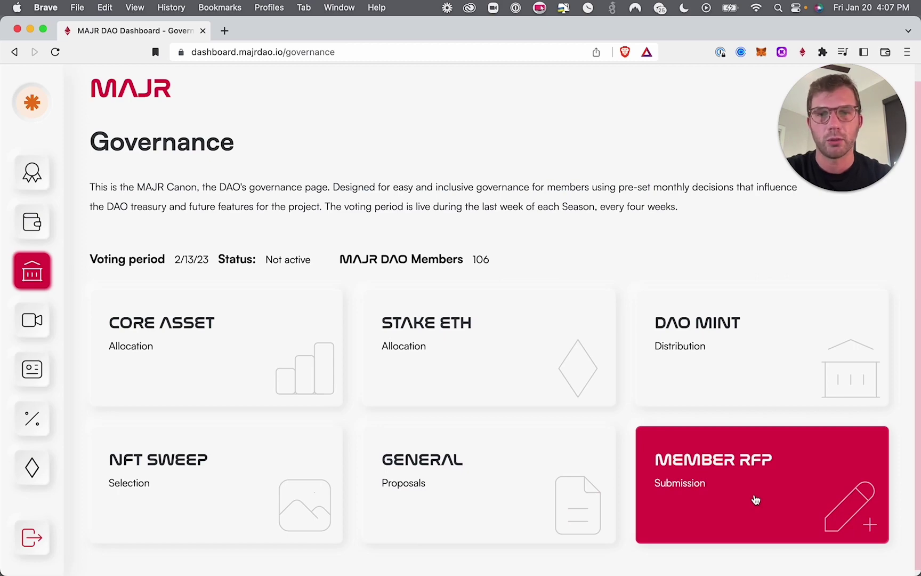
# Enter 10 as the Mint ID amount to review its cost, then go to the Stake page
pyautogui.click(32, 368)
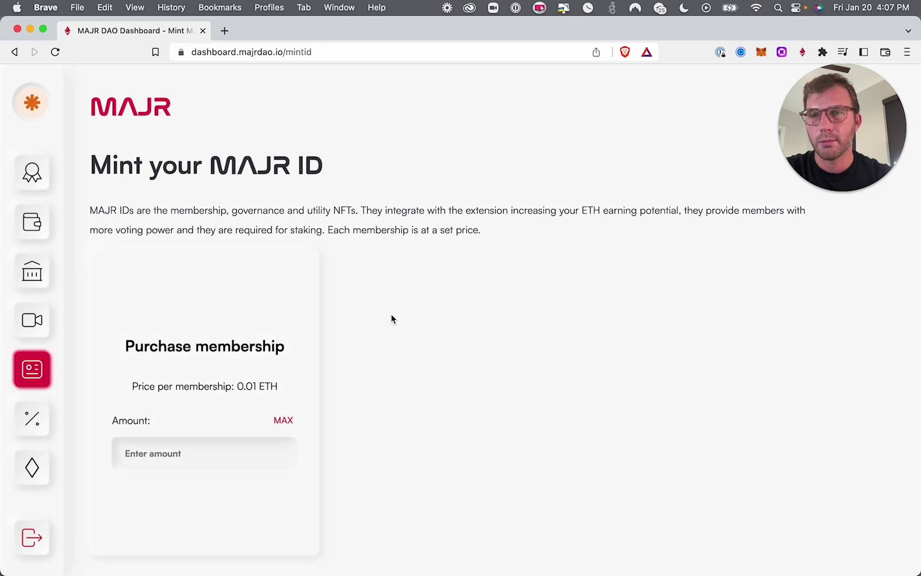
pyautogui.click(210, 445)
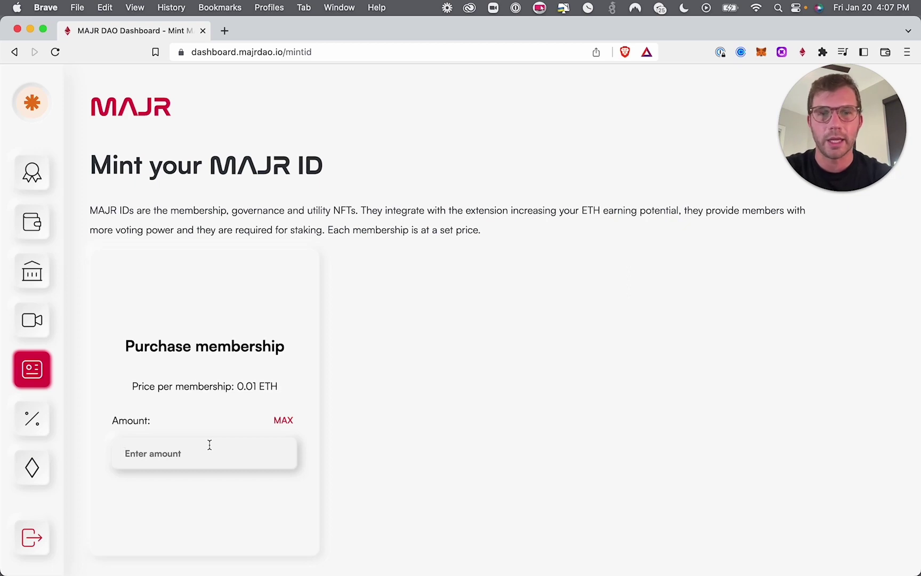
pyautogui.write('10')
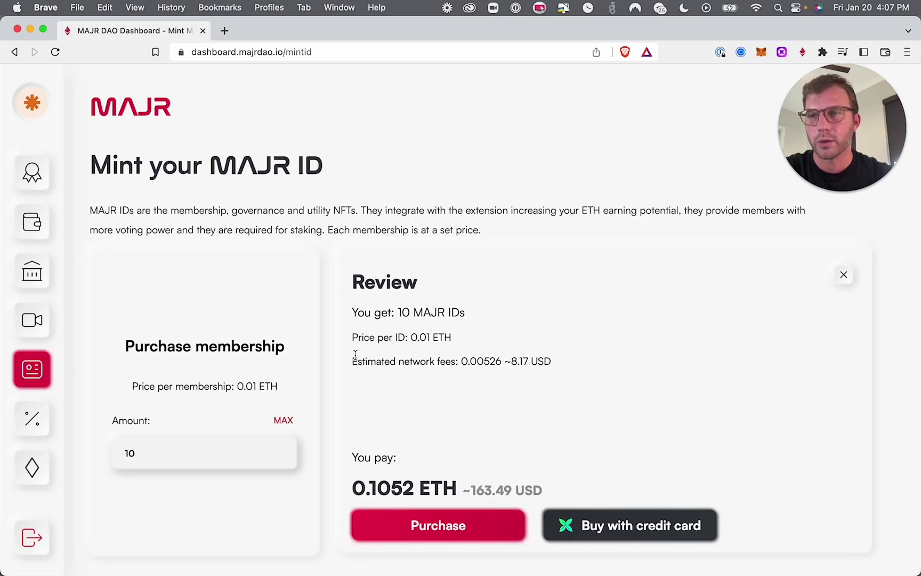
pyautogui.click(48, 428)
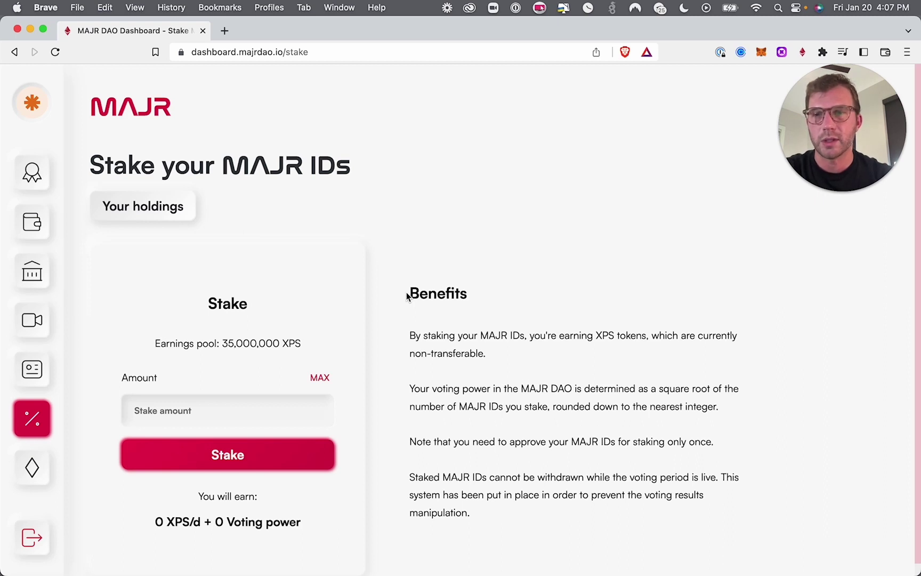
# Enter 10 IDs to stake to check voting power, clear it, then go to Hype Links
pyautogui.click(235, 403)
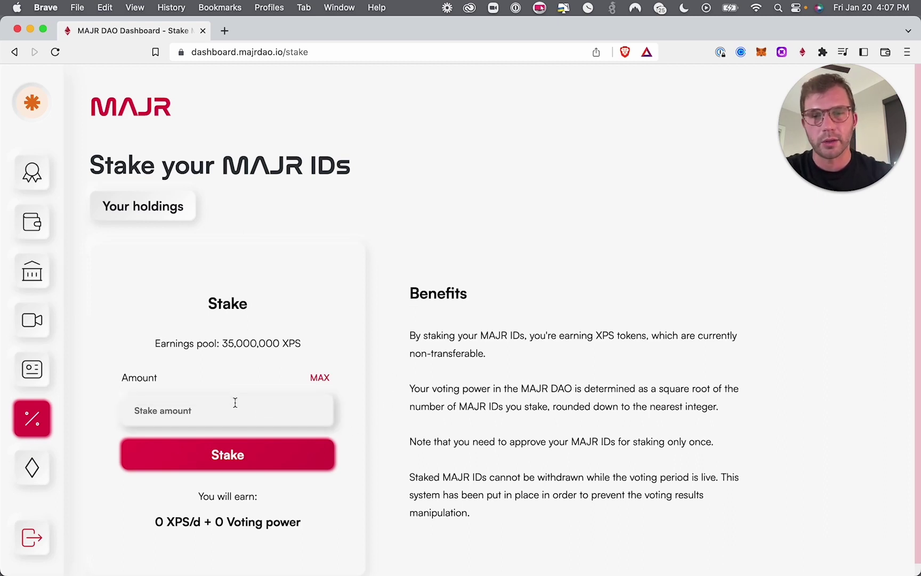
pyautogui.write('10')
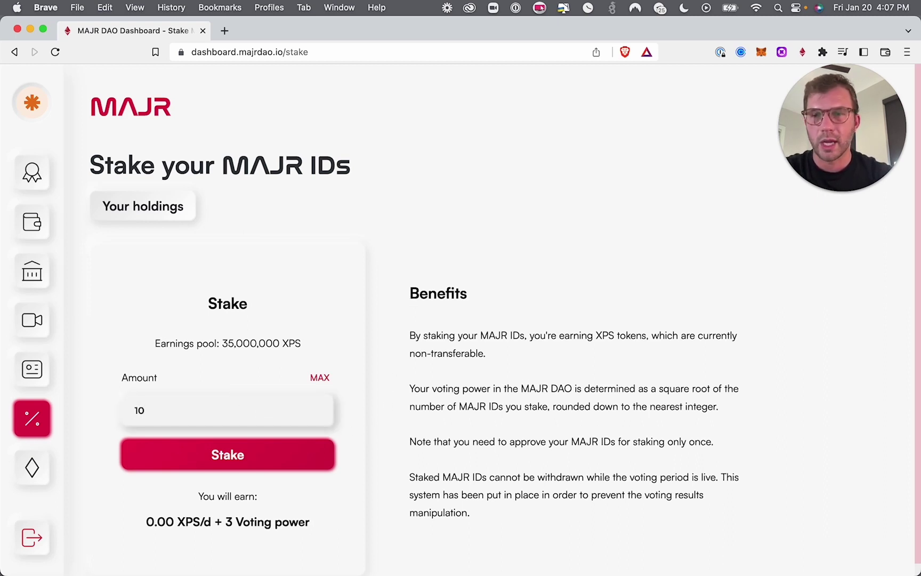
pyautogui.press('BackSpace')
pyautogui.press('BackSpace')
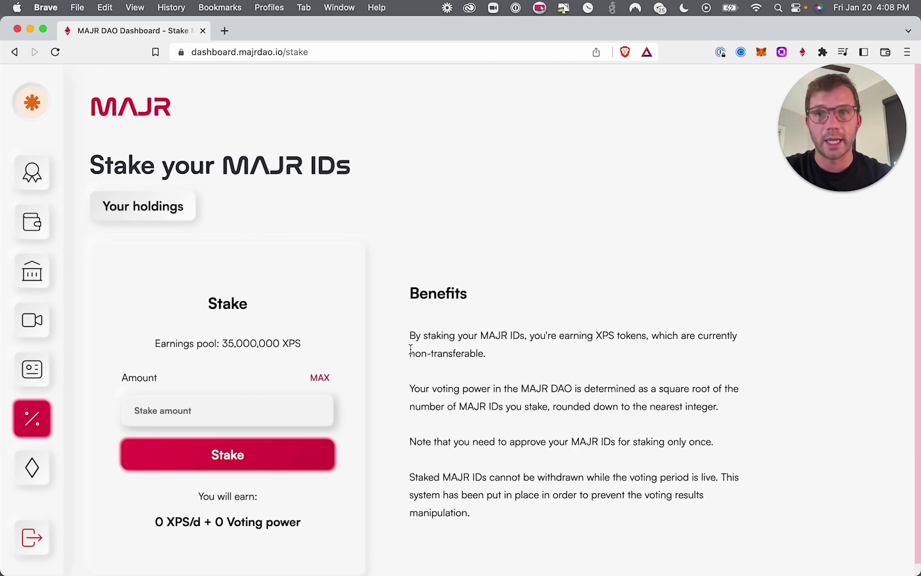
pyautogui.click(85, 455)
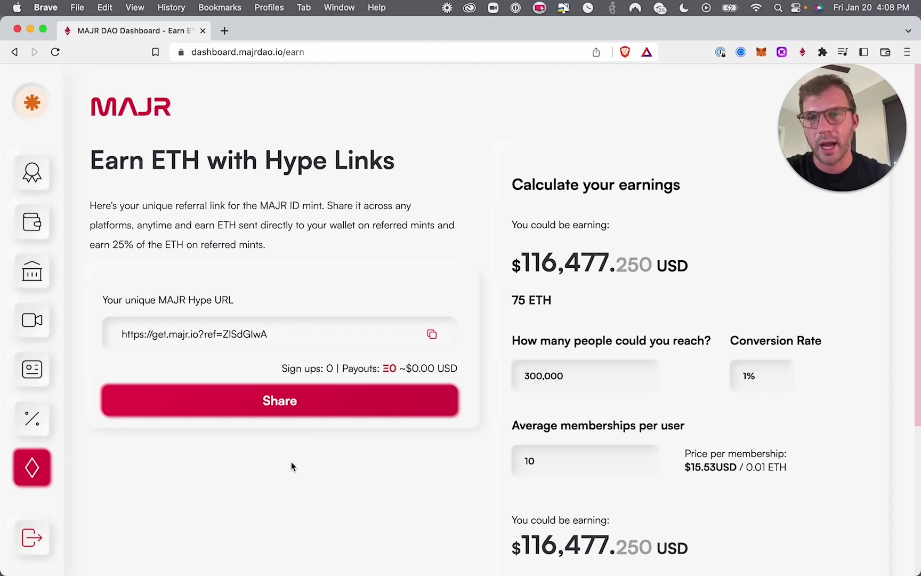
pyautogui.click(273, 405)
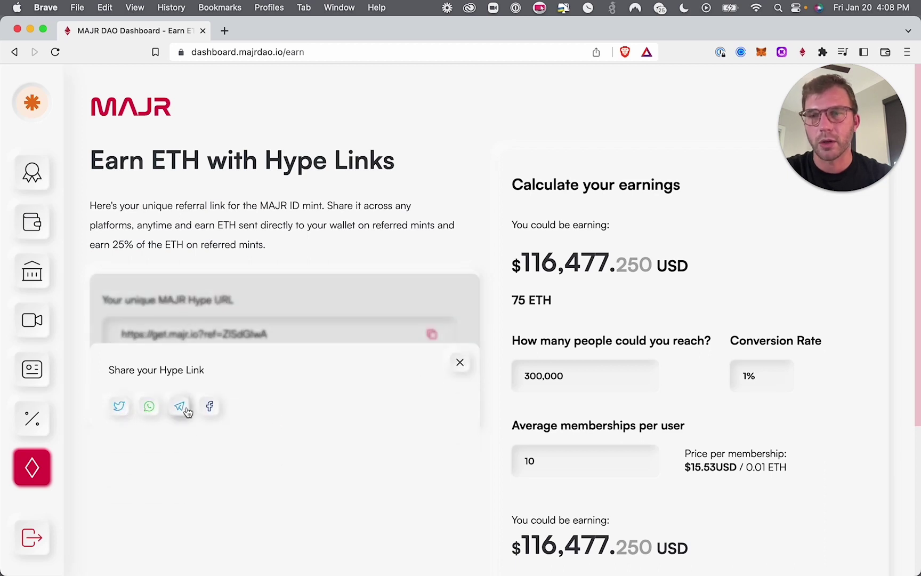
pyautogui.click(459, 363)
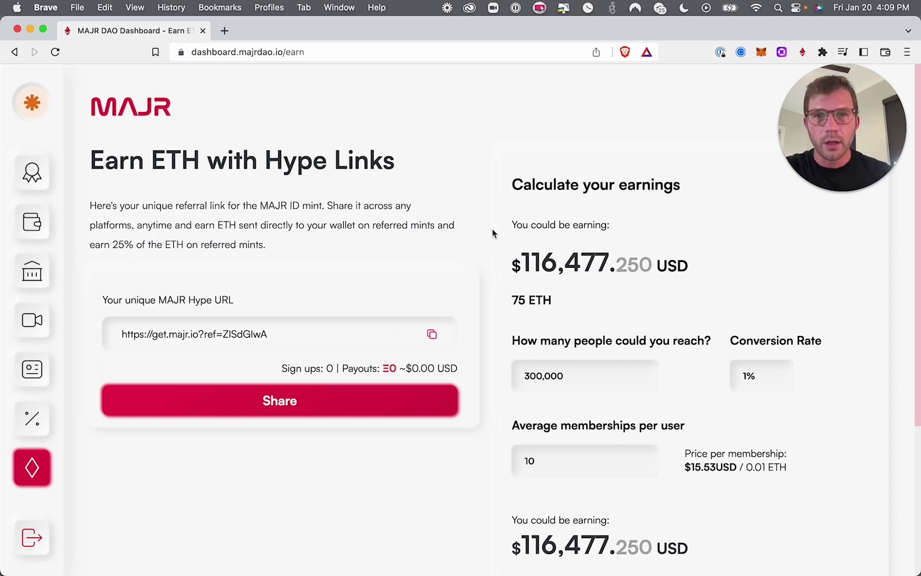
# Change the people reached from 300,000 to 100,000 in the earnings calculator
pyautogui.click(572, 379)
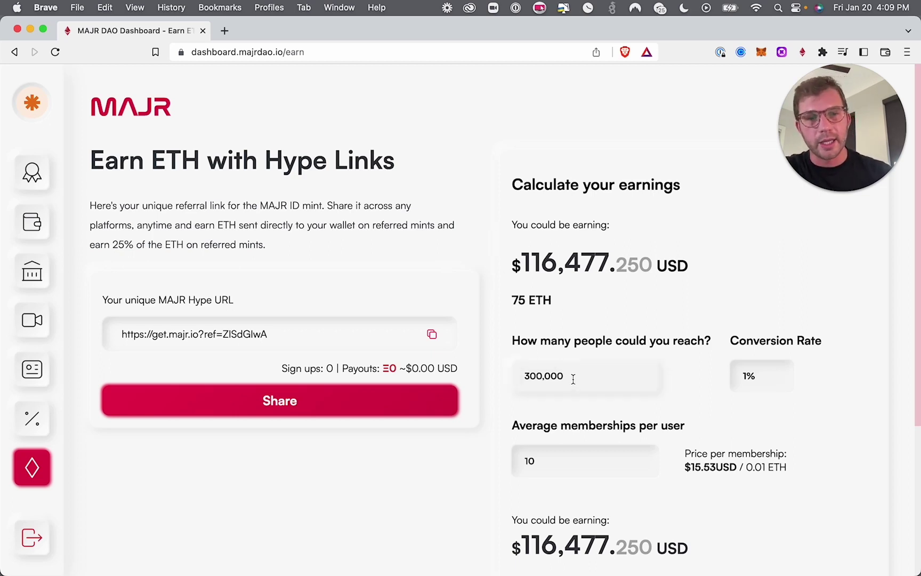
pyautogui.press('BackSpace')
pyautogui.press('BackSpace')
pyautogui.press('BackSpace')
pyautogui.press('BackSpace')
pyautogui.press('BackSpace')
pyautogui.press('BackSpace')
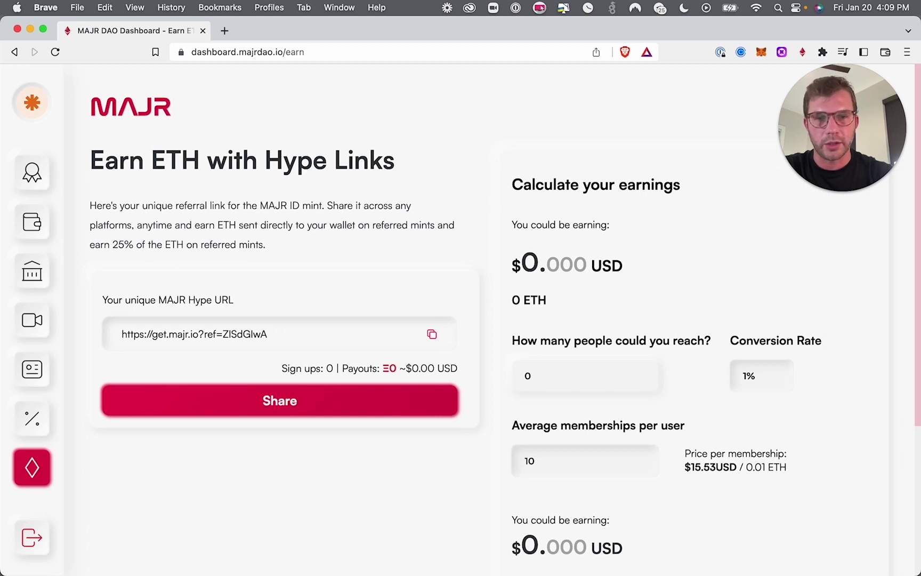
pyautogui.write('100,000')
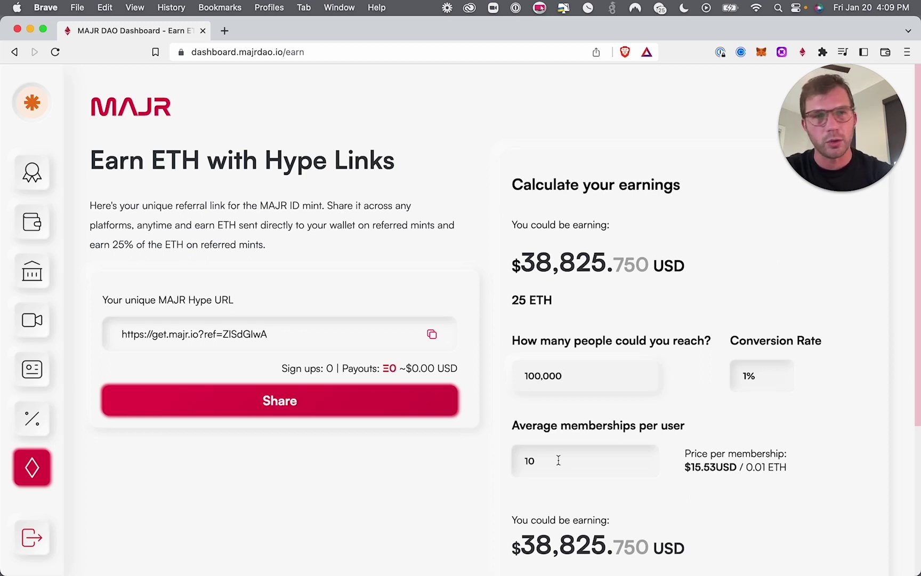
# Change the calculator's conversion rate from 1% to 3%, giving a 75 ETH estimate
pyautogui.click(749, 376)
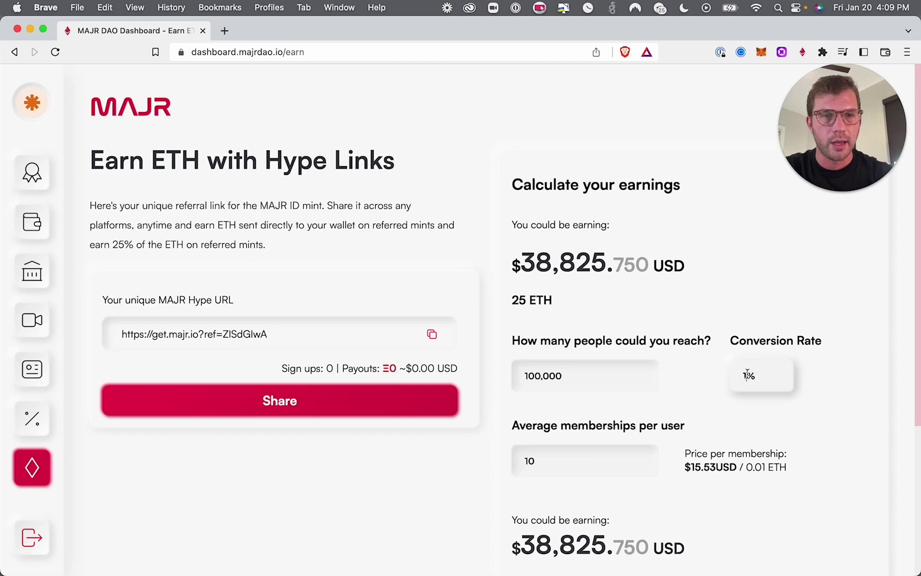
pyautogui.click(755, 521)
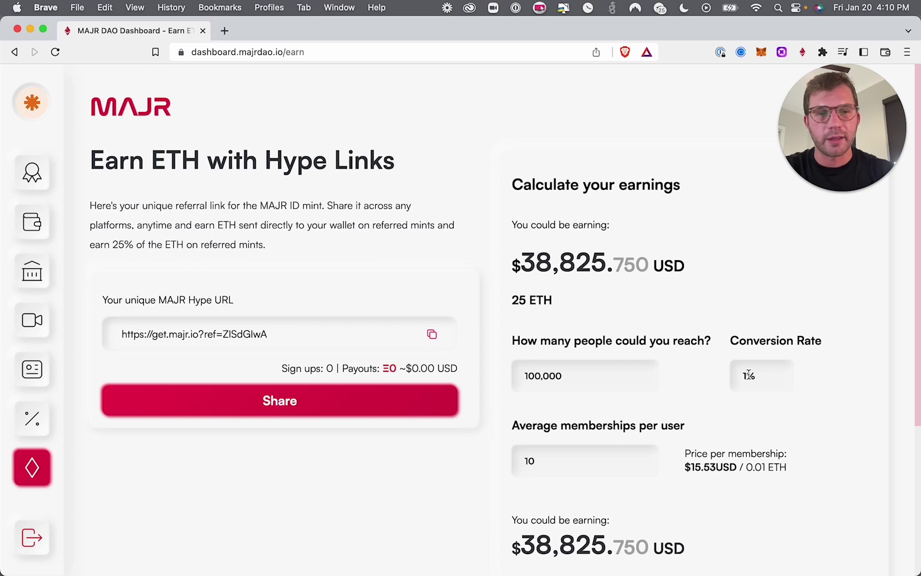
pyautogui.click(749, 374)
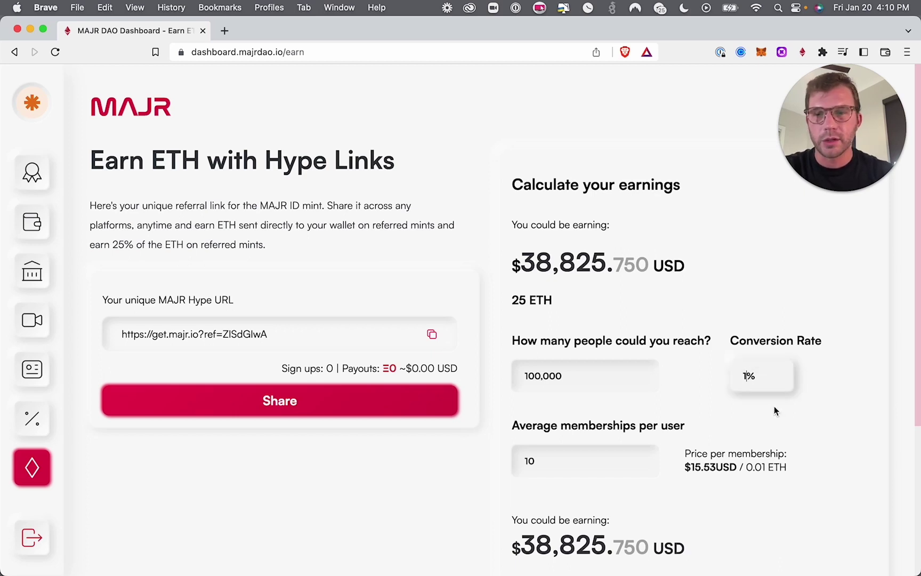
pyautogui.press('BackSpace')
pyautogui.write('3')
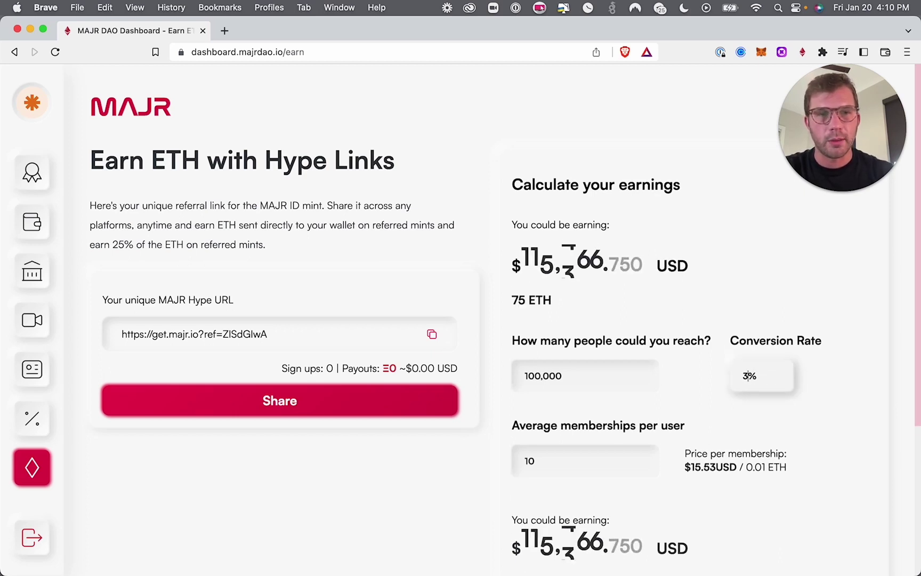